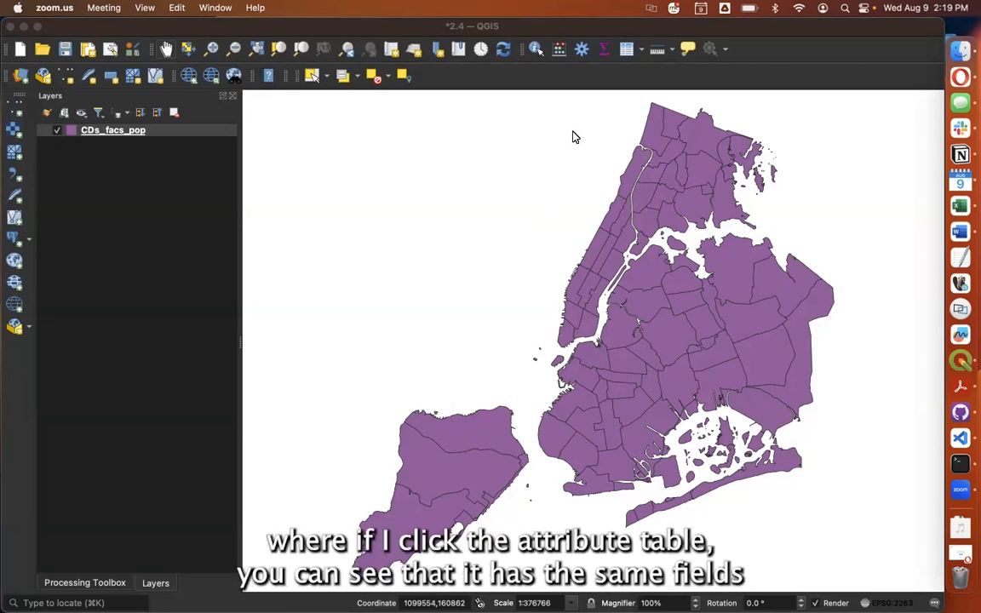
Open the attribute table of the CDs_facs_pop layer and start the Field Calculator from it.
{"action": "left_click", "coordinate": [630, 53]}
{"action": "left_click", "coordinate": [630, 53]}
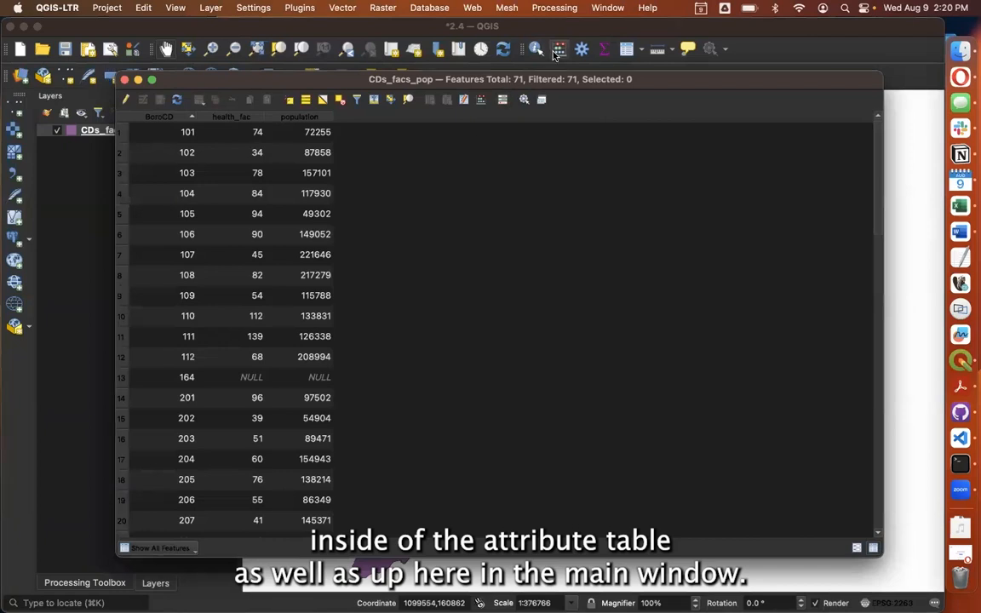
{"action": "left_click", "coordinate": [481, 100]}
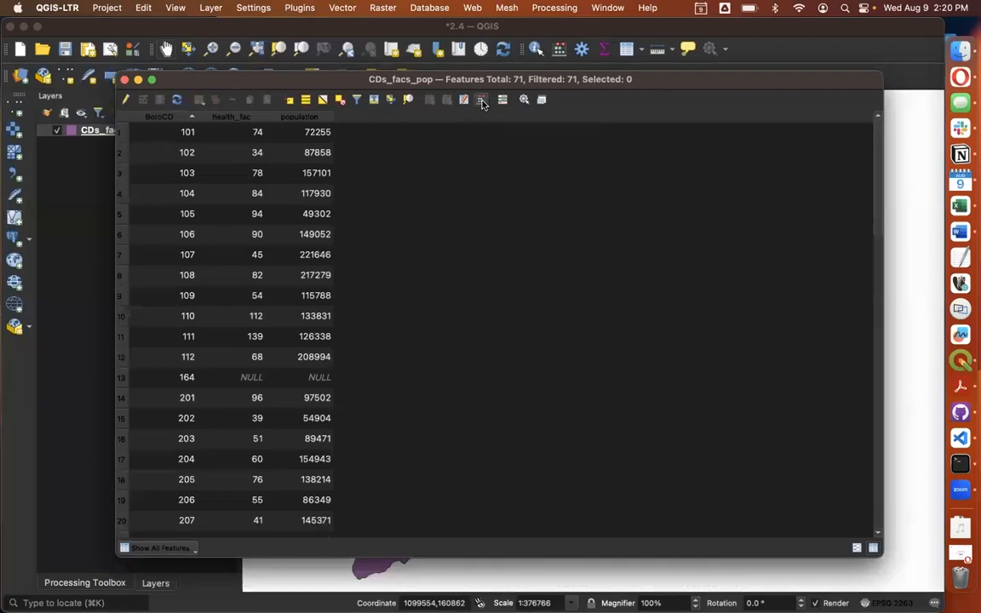
{"action": "left_click_drag", "start_coordinate": [468, 37], "coordinate": [331, 33]}
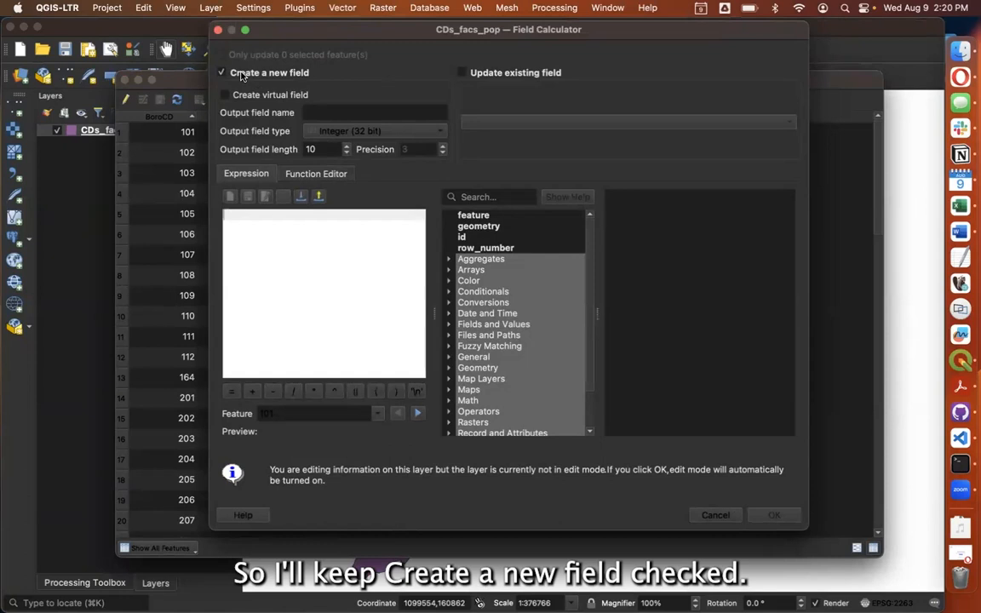
{"action": "left_click", "coordinate": [465, 73]}
{"action": "left_click", "coordinate": [555, 120]}
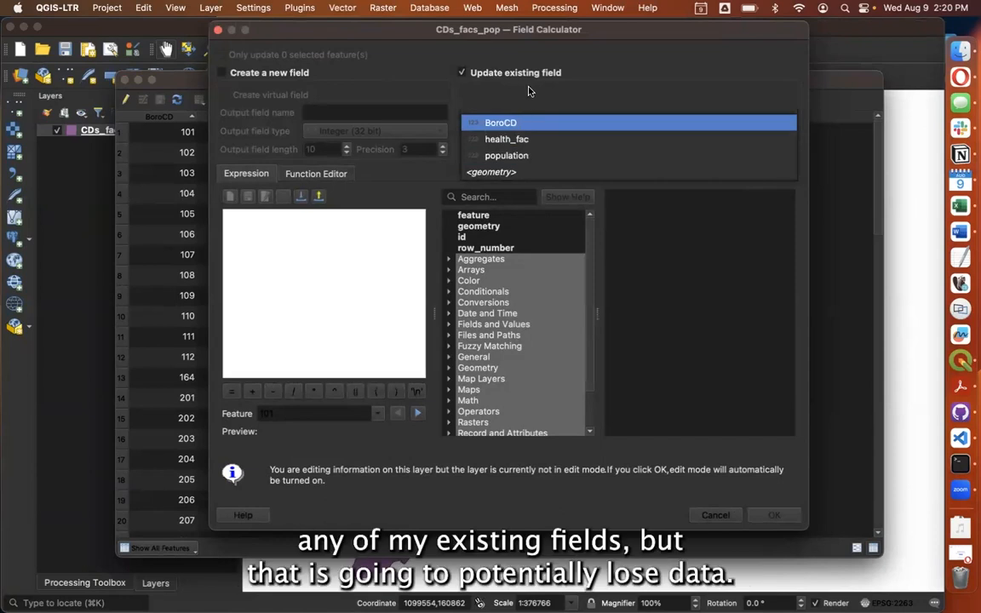
{"action": "left_click", "coordinate": [460, 75]}
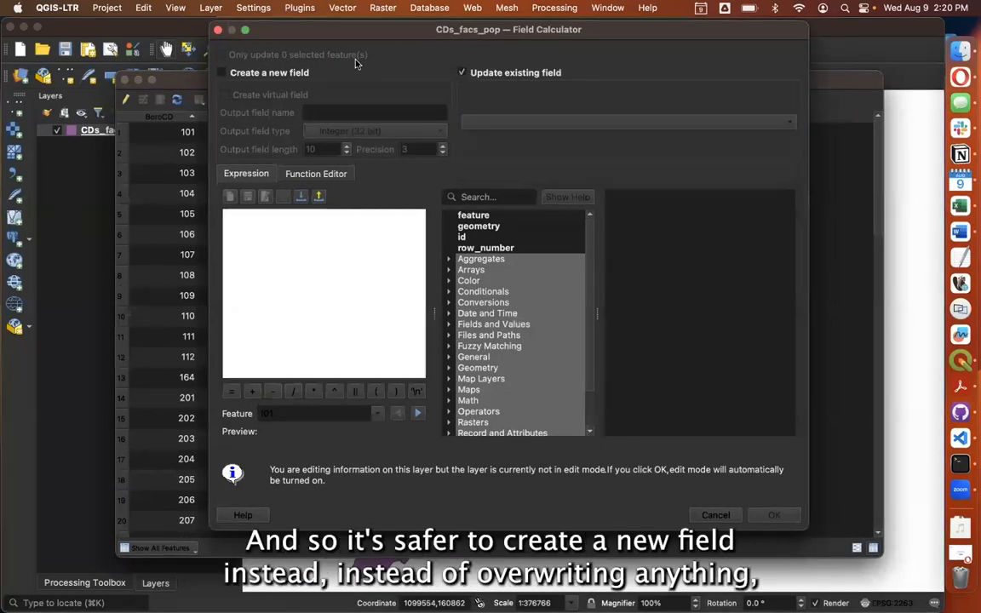
{"action": "left_click", "coordinate": [267, 72]}
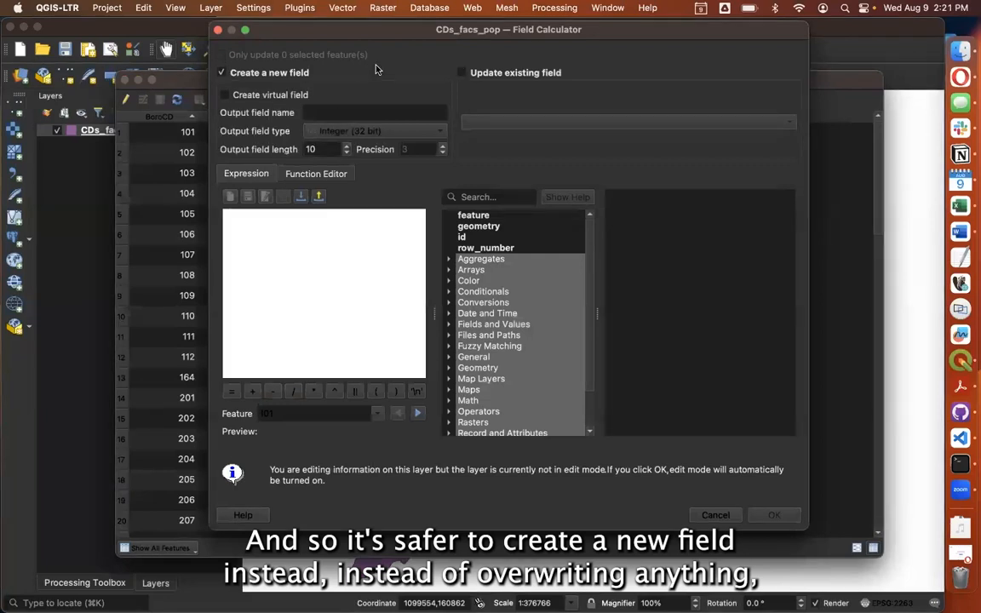
Define the new output field as popperfac, of type Decimal number (real), with a precision of 1.
{"action": "left_click", "coordinate": [339, 113]}
{"action": "type", "text": "popperfac"}
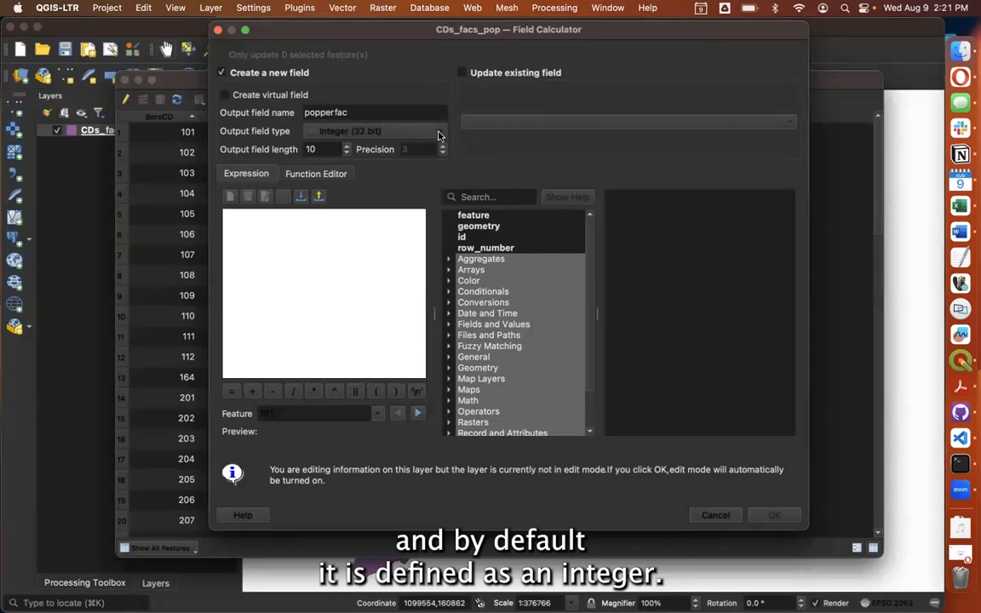
{"action": "left_click", "coordinate": [440, 135]}
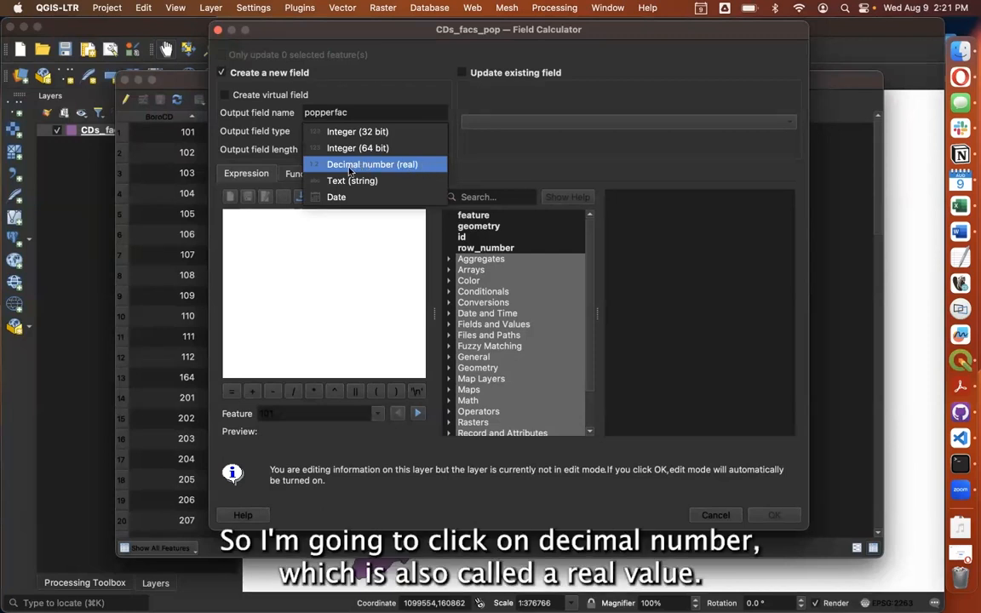
{"action": "left_click", "coordinate": [402, 170]}
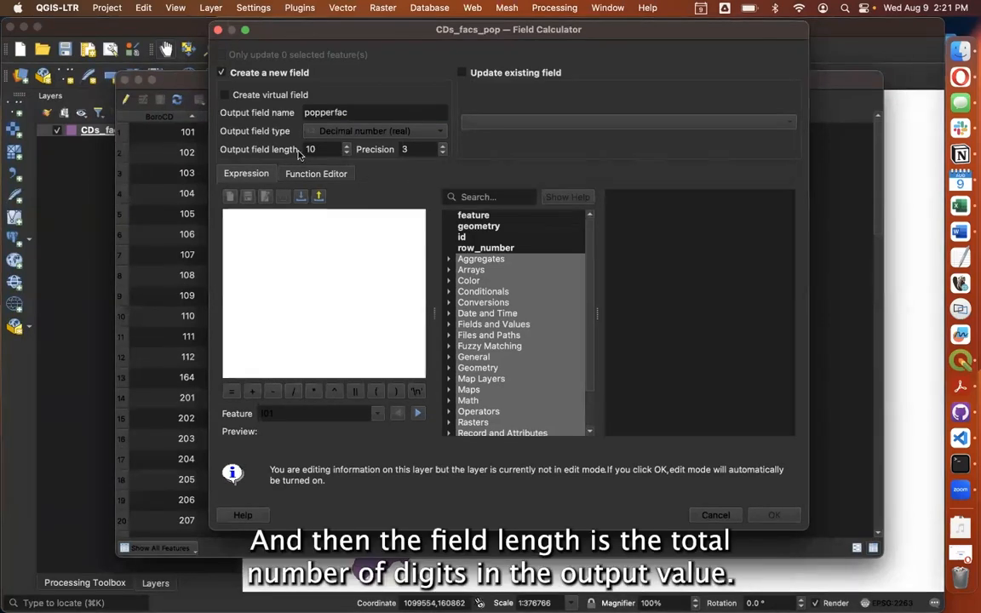
{"action": "mouse_move", "coordinate": [329, 152]}
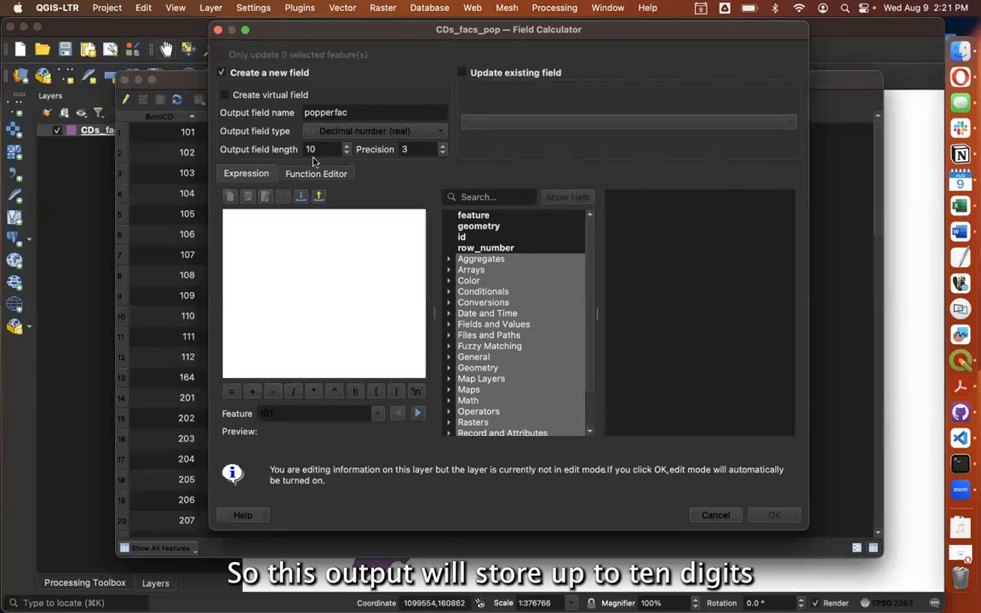
{"action": "left_click", "coordinate": [419, 148]}
{"action": "key", "text": "BackSpace"}
{"action": "type", "text": "1"}
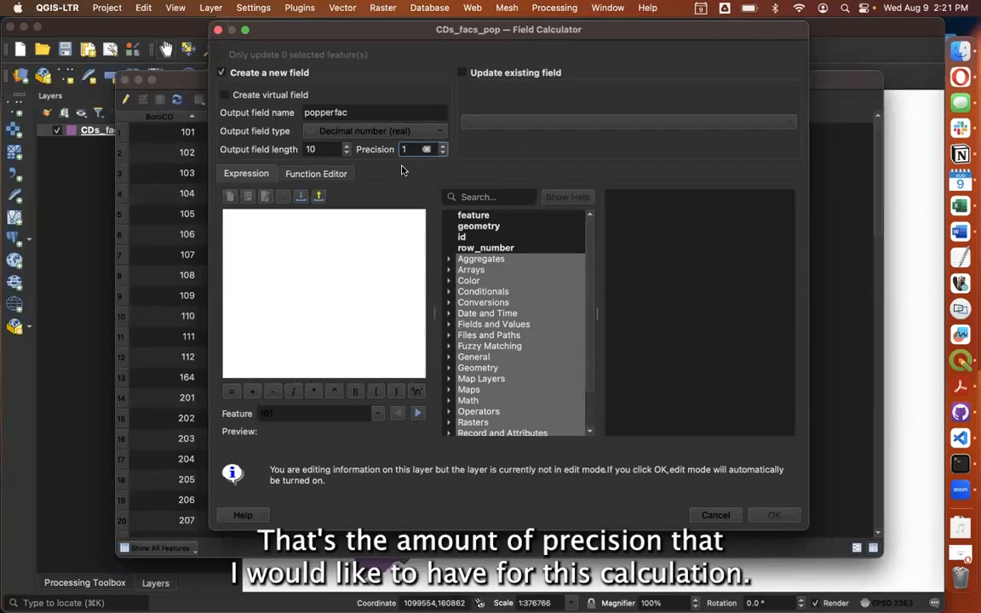
Build the expression "population" / "health_fac" by picking the fields from the Fields and Values list.
{"action": "left_click", "coordinate": [390, 304]}
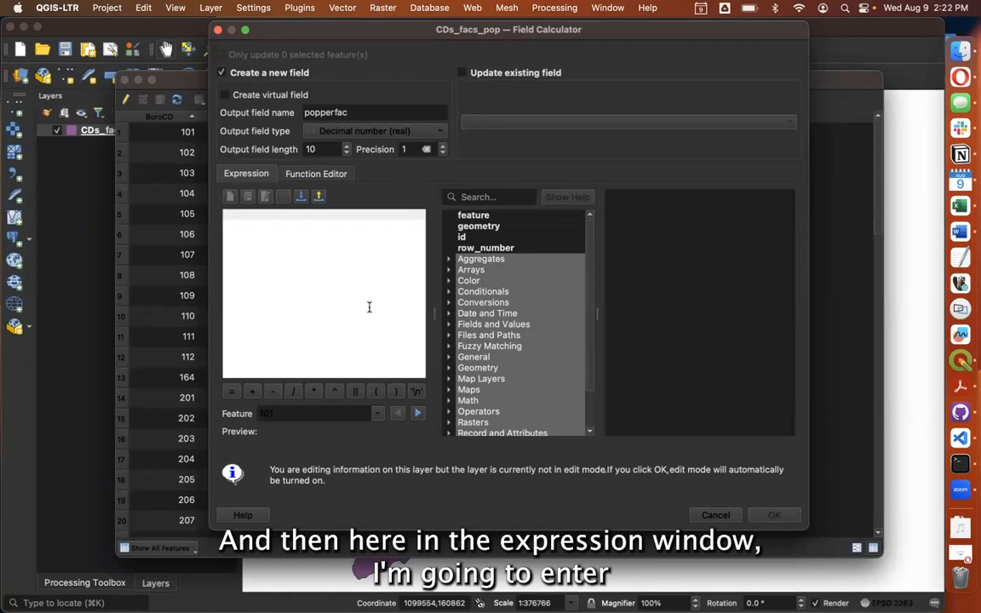
{"action": "left_click_drag", "start_coordinate": [278, 31], "coordinate": [328, 32]}
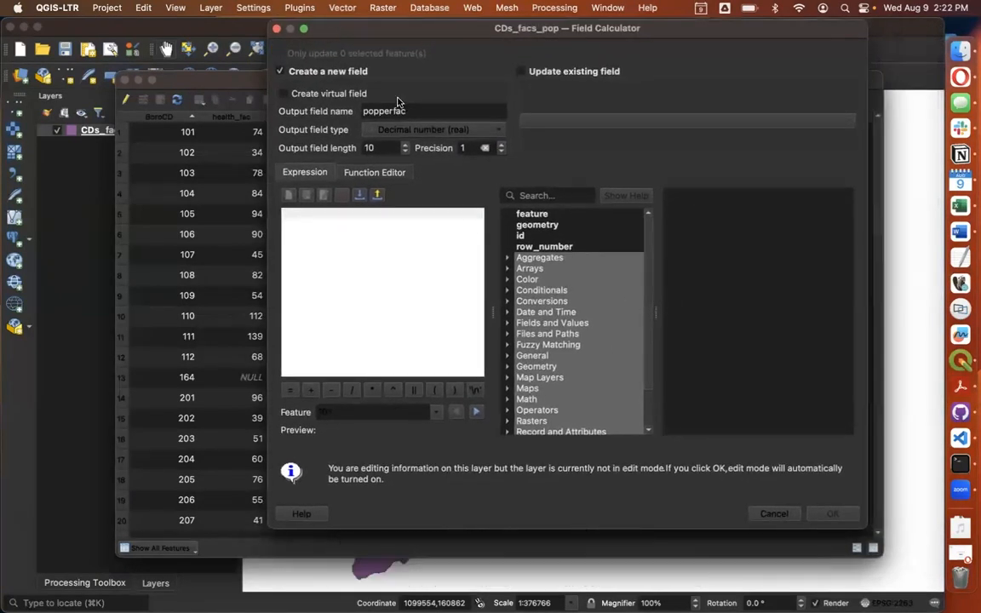
{"action": "left_click", "coordinate": [508, 324]}
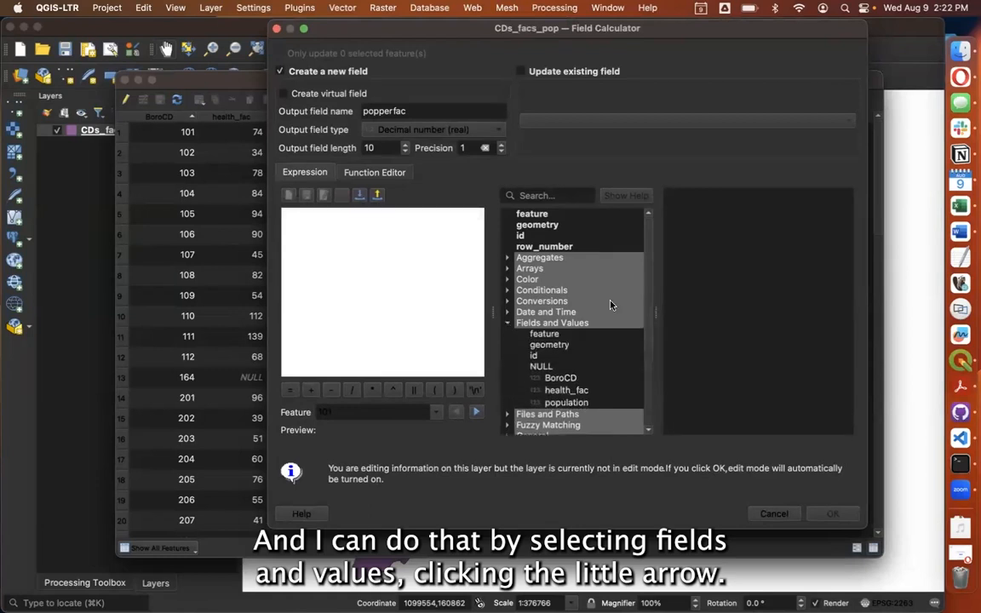
{"action": "double_click", "coordinate": [564, 403]}
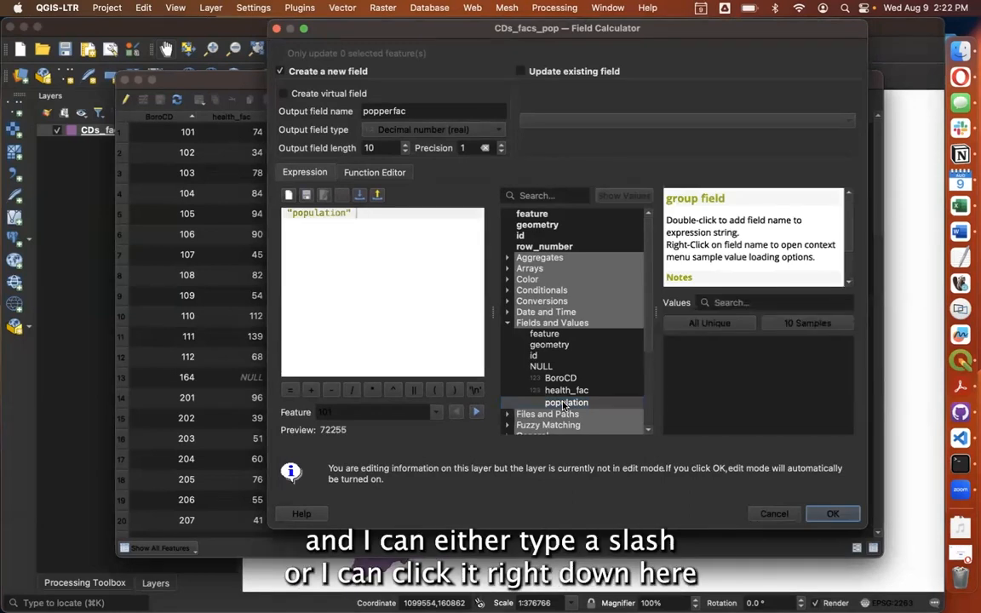
{"action": "left_click", "coordinate": [353, 392]}
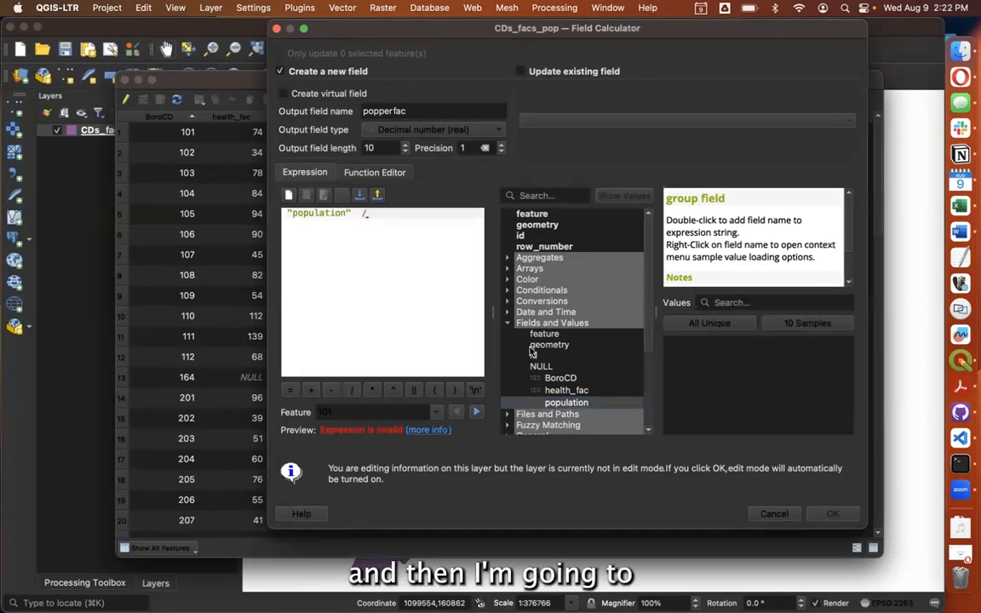
{"action": "double_click", "coordinate": [565, 391]}
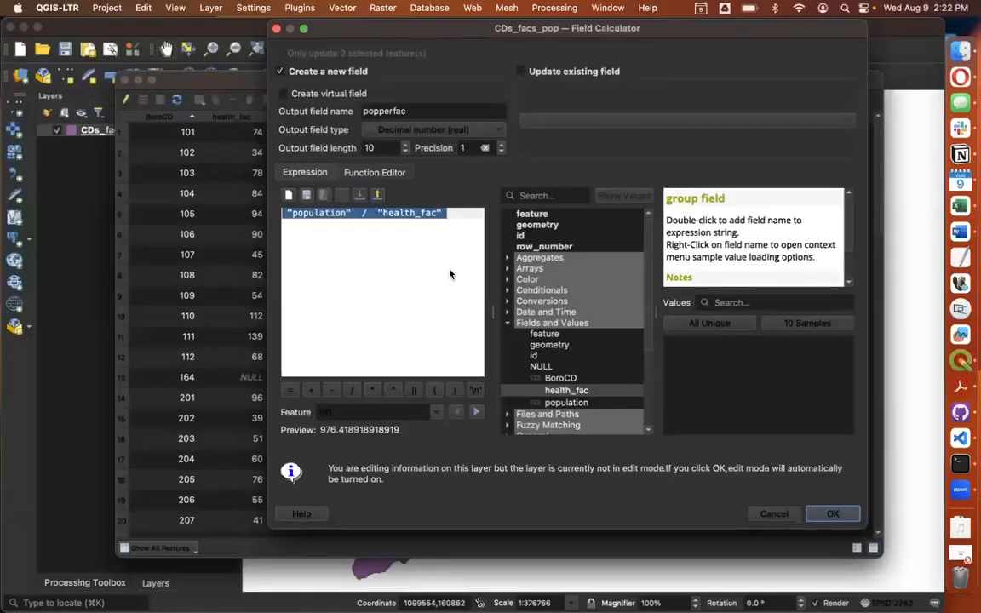
Replace the expression with a hand-written population / health_fac and run the calculation to create the field.
{"action": "key", "text": "super+a"}
{"action": "key", "text": "BackSpace"}
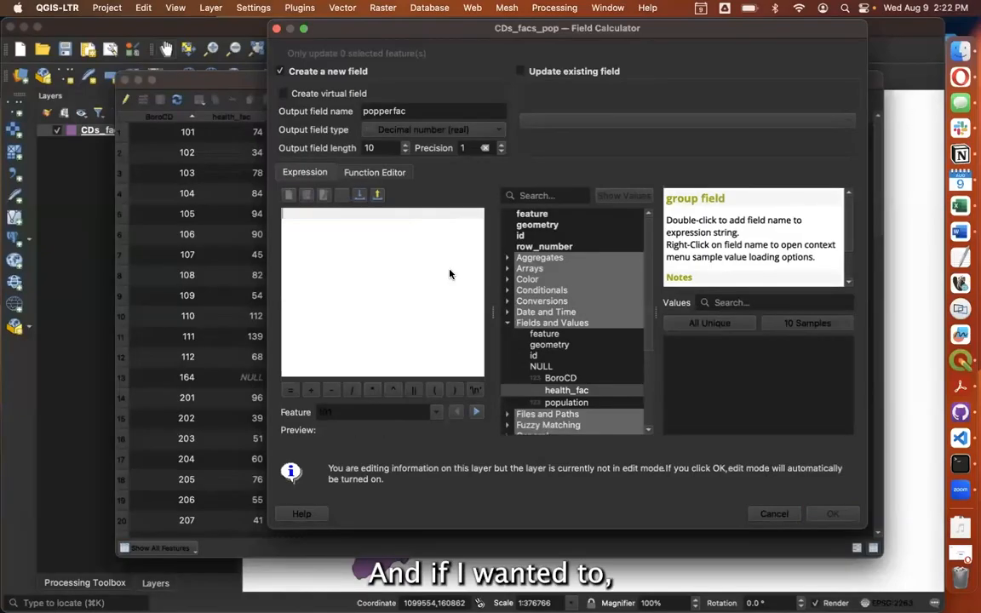
{"action": "type", "text": "population"}
{"action": "key", "text": "Escape"}
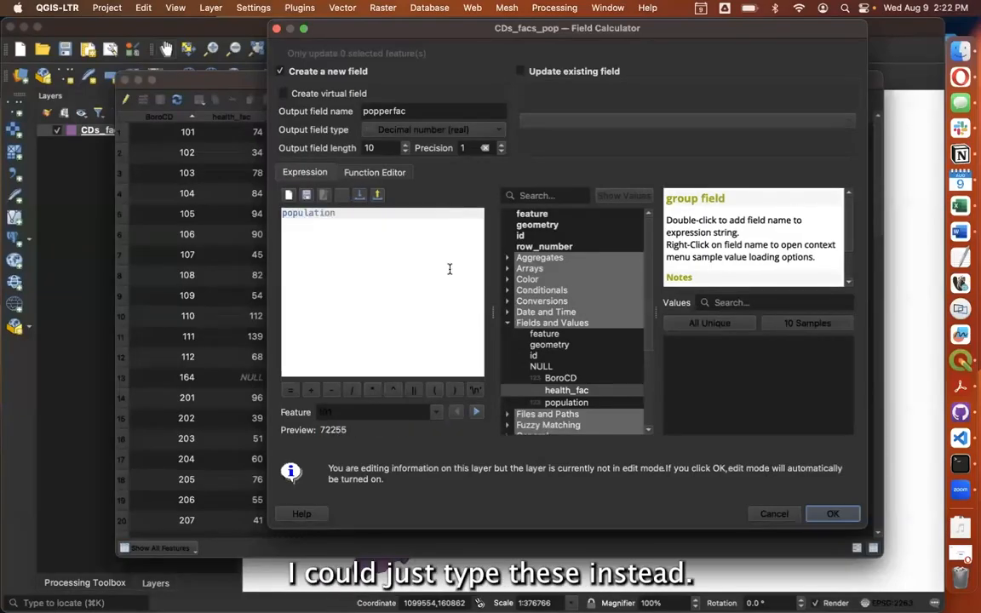
{"action": "type", "text": "/health_fac"}
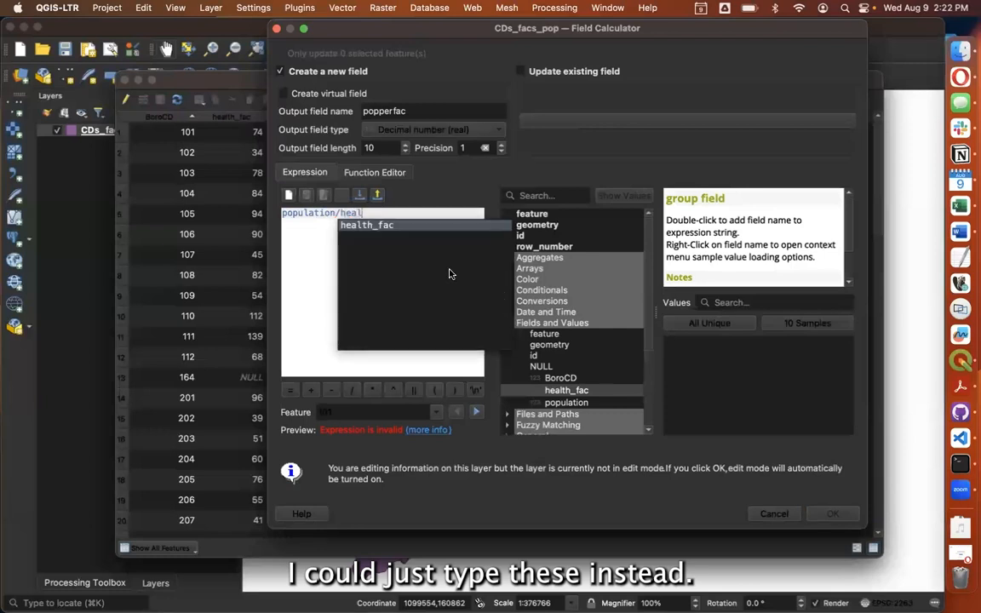
{"action": "key", "text": "Escape"}
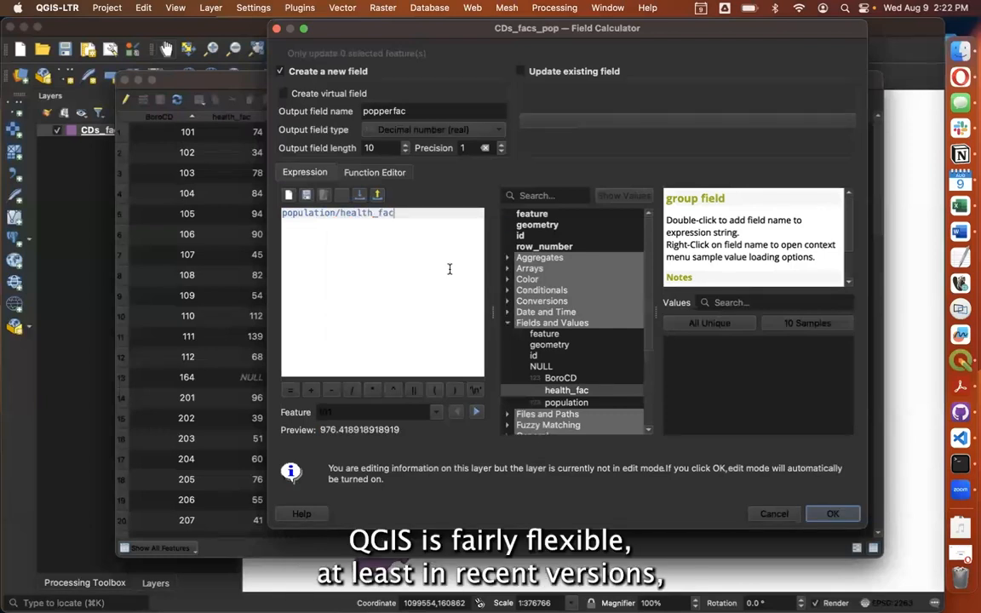
{"action": "left_click", "coordinate": [336, 213]}
{"action": "type", "text": "v"}
{"action": "key", "text": "BackSpace"}
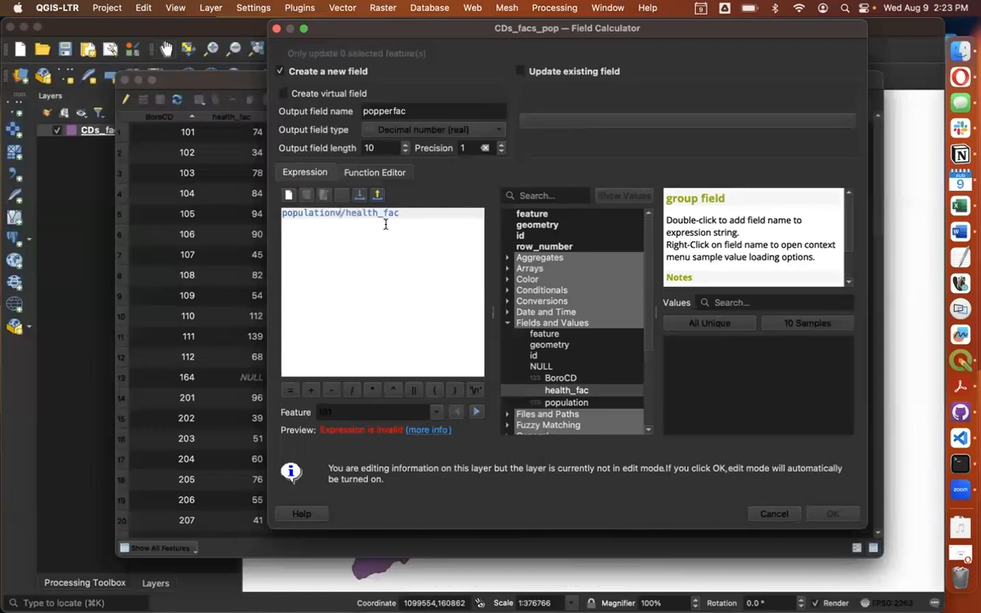
{"action": "key", "text": "Right"}
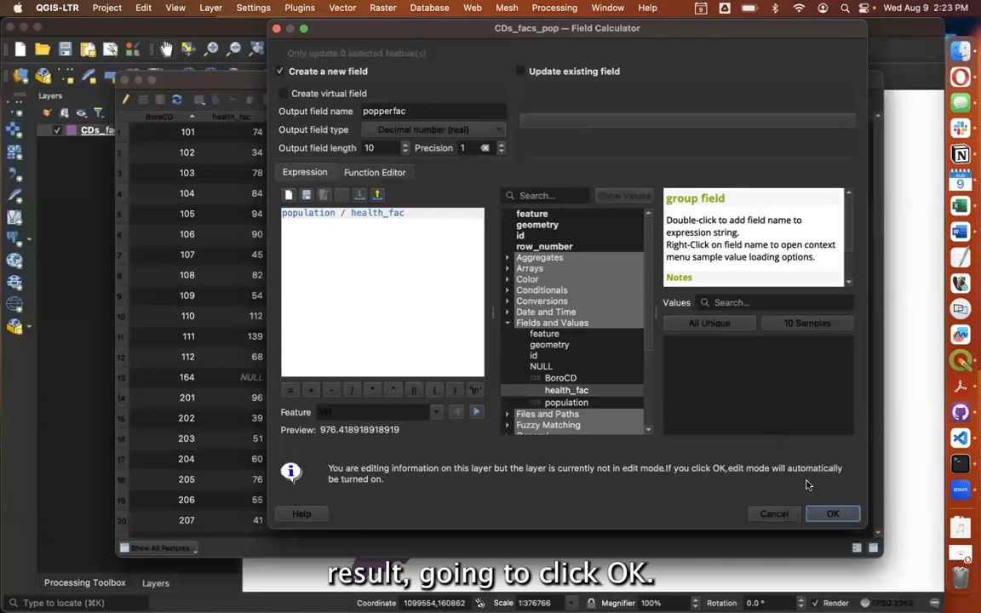
{"action": "left_click", "coordinate": [832, 513]}
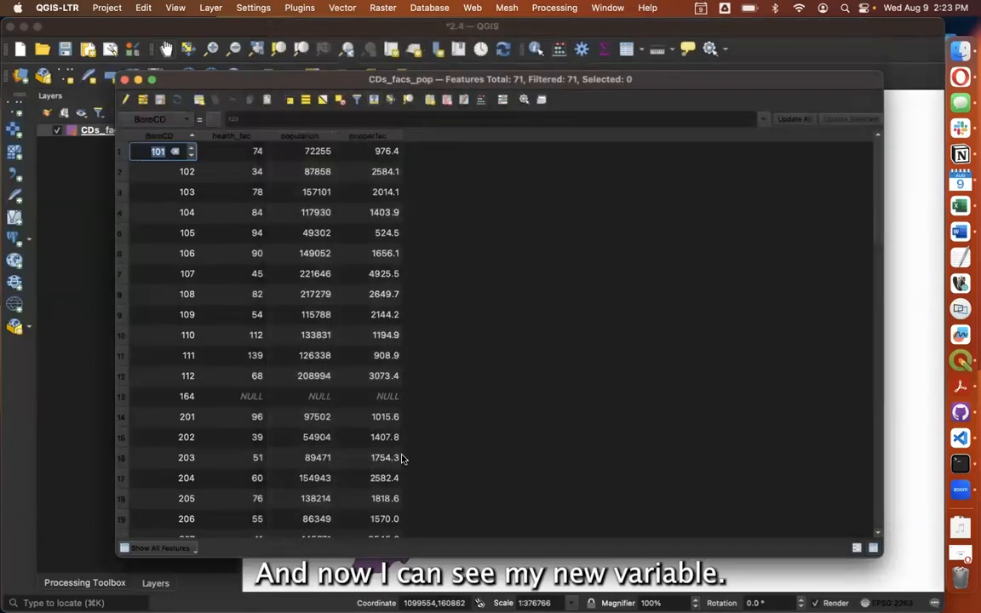
Sort the attribute table by popperfac in ascending and descending order to examine its extremes, and close the table.
{"action": "left_click", "coordinate": [378, 136]}
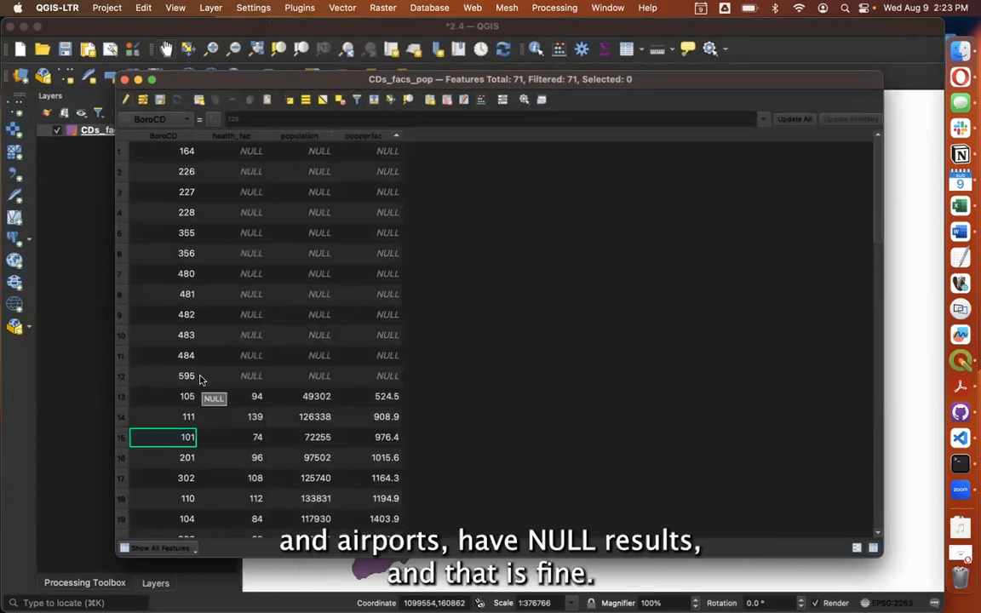
{"action": "scroll", "coordinate": [456, 286], "scroll_direction": "down", "scroll_amount": 7}
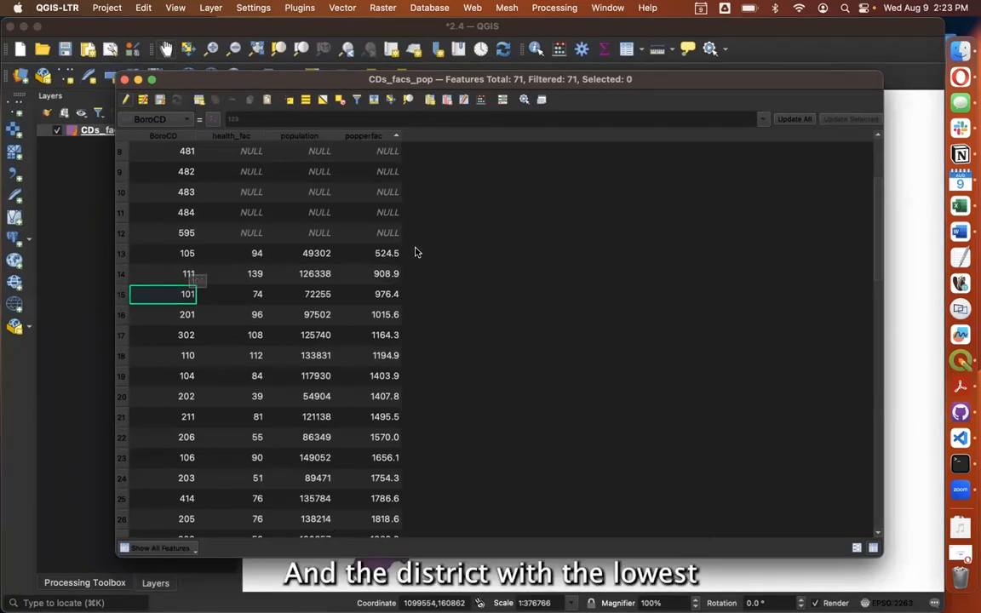
{"action": "left_click", "coordinate": [393, 137]}
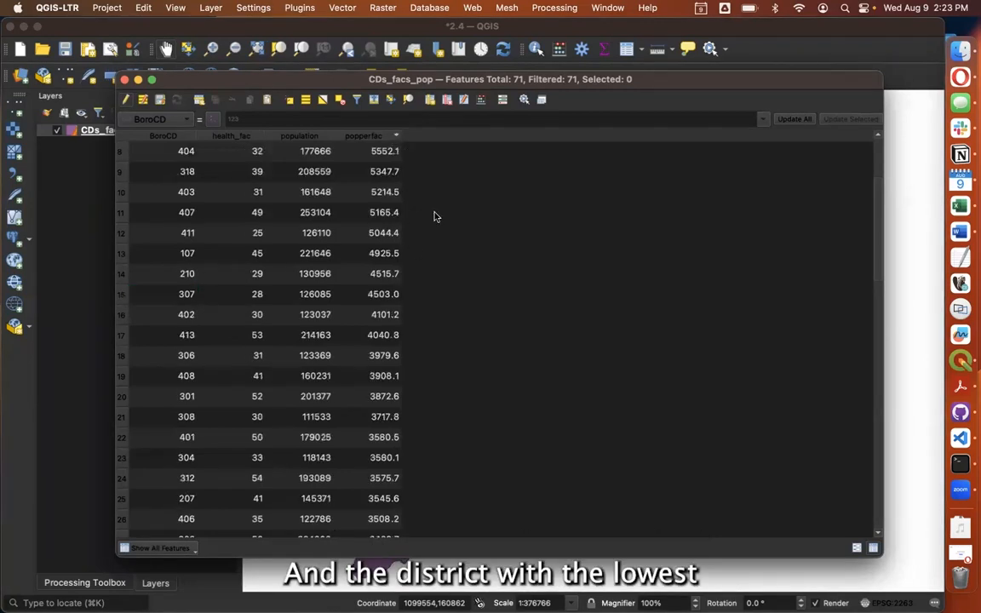
{"action": "scroll", "coordinate": [433, 216], "scroll_direction": "up", "scroll_amount": 3}
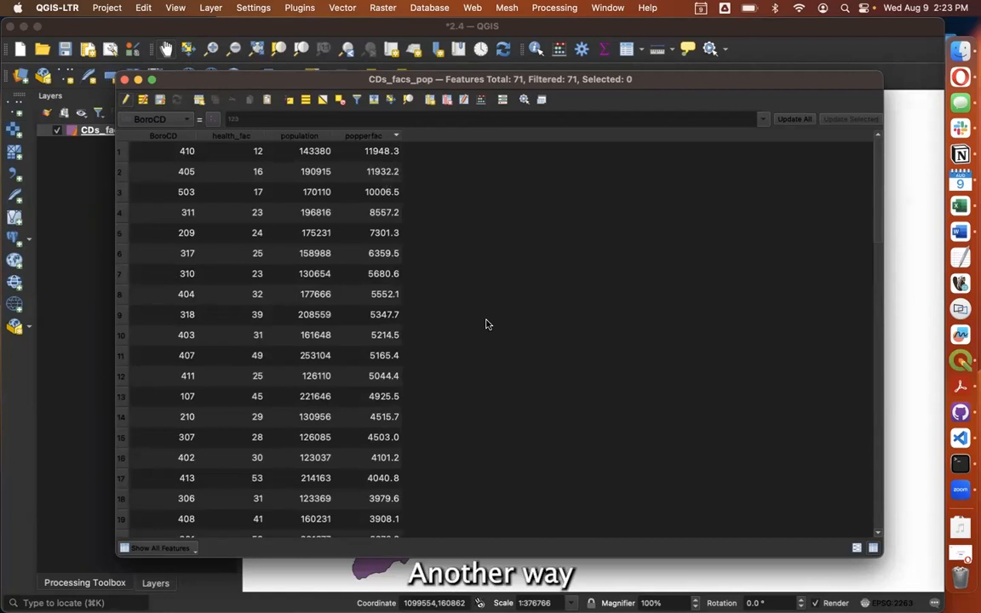
{"action": "left_click", "coordinate": [124, 80]}
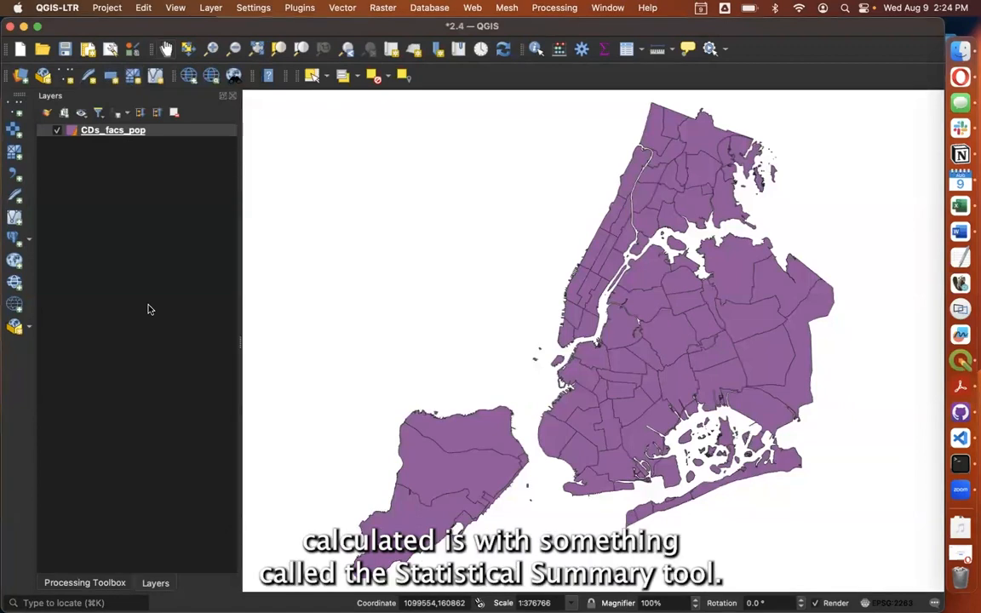
Show the statistical summary of the popperfac field for the CDs_facs_pop layer.
{"action": "left_click", "coordinate": [604, 51]}
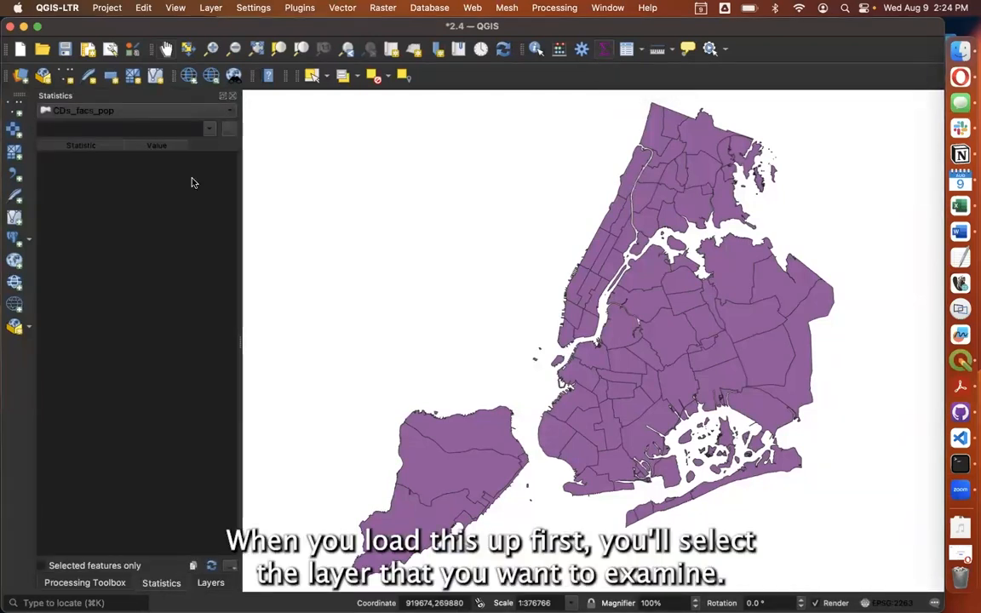
{"action": "left_click", "coordinate": [227, 115]}
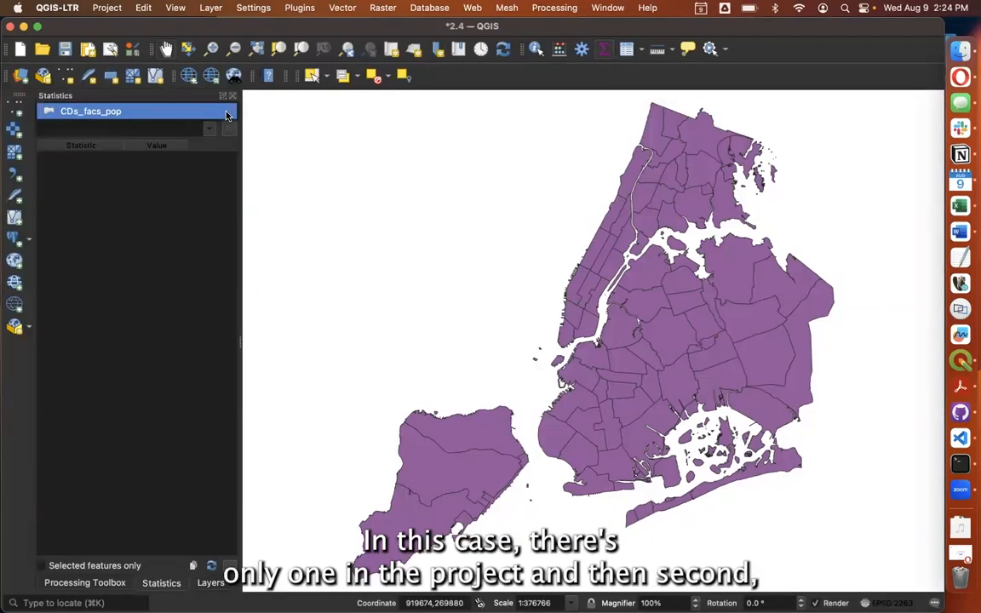
{"action": "left_click", "coordinate": [228, 115]}
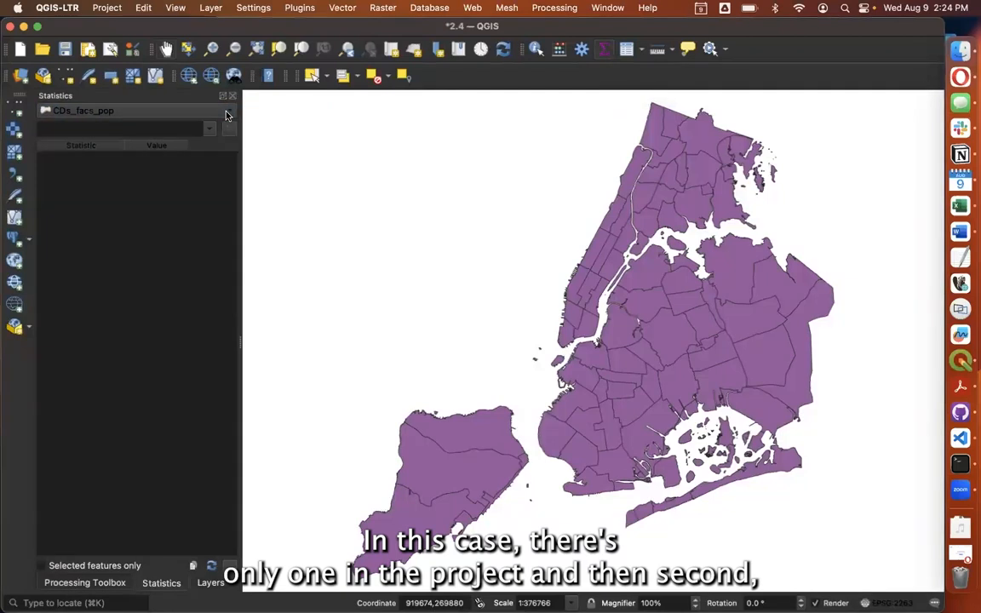
{"action": "left_click", "coordinate": [210, 132]}
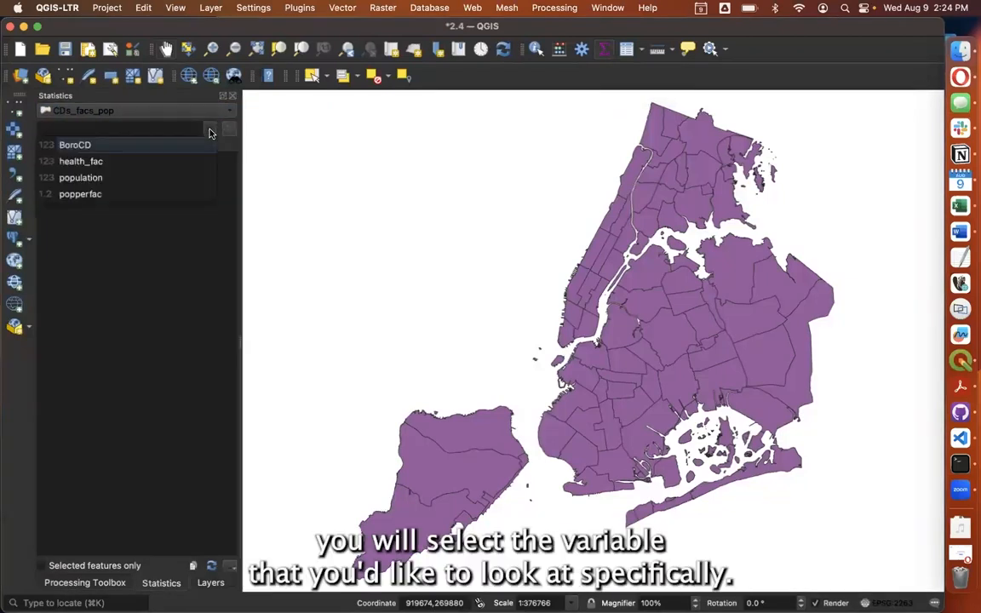
{"action": "left_click", "coordinate": [118, 197]}
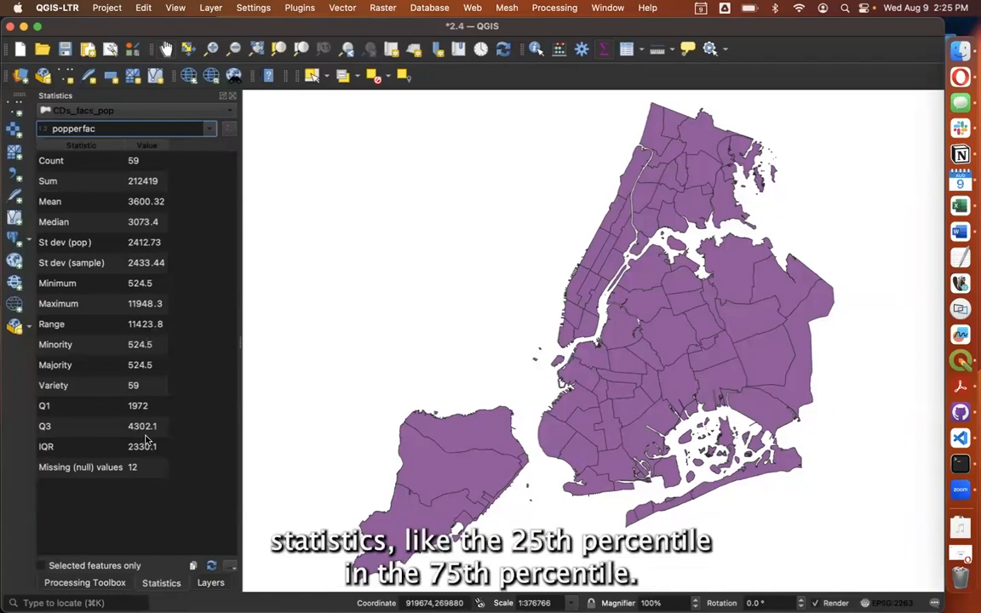
{"action": "left_click", "coordinate": [210, 182]}
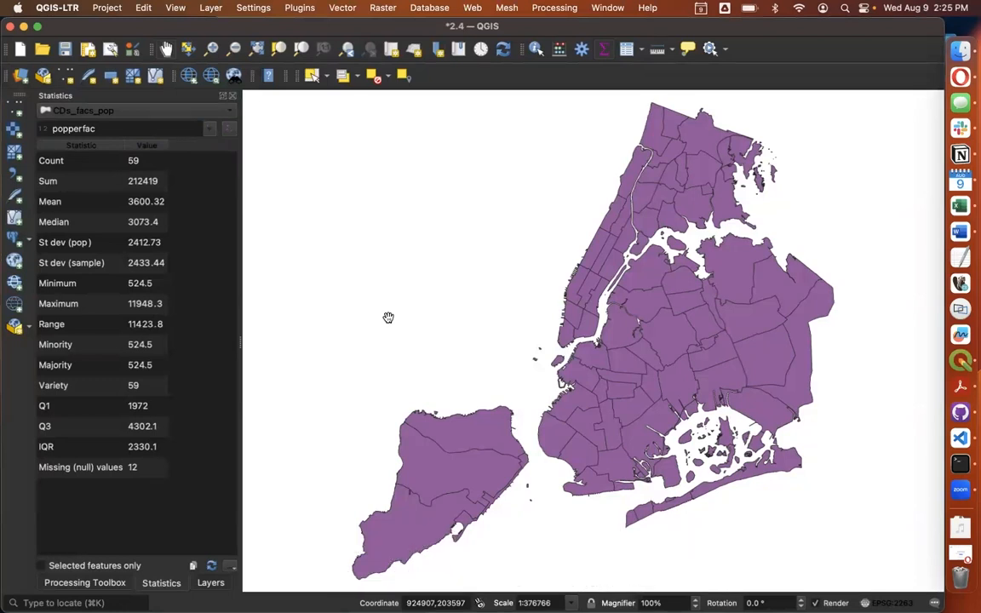
End the edit session on the CDs_facs_pop layer, saving its changes, and check the popperfac field in the attribute table before closing it.
{"action": "left_click", "coordinate": [207, 582]}
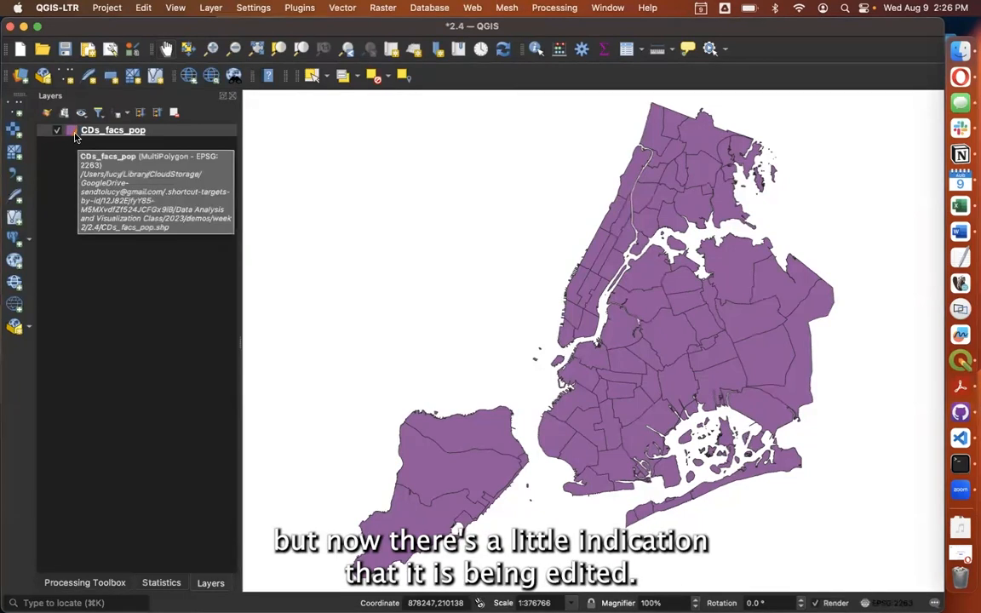
{"action": "left_click", "coordinate": [212, 8]}
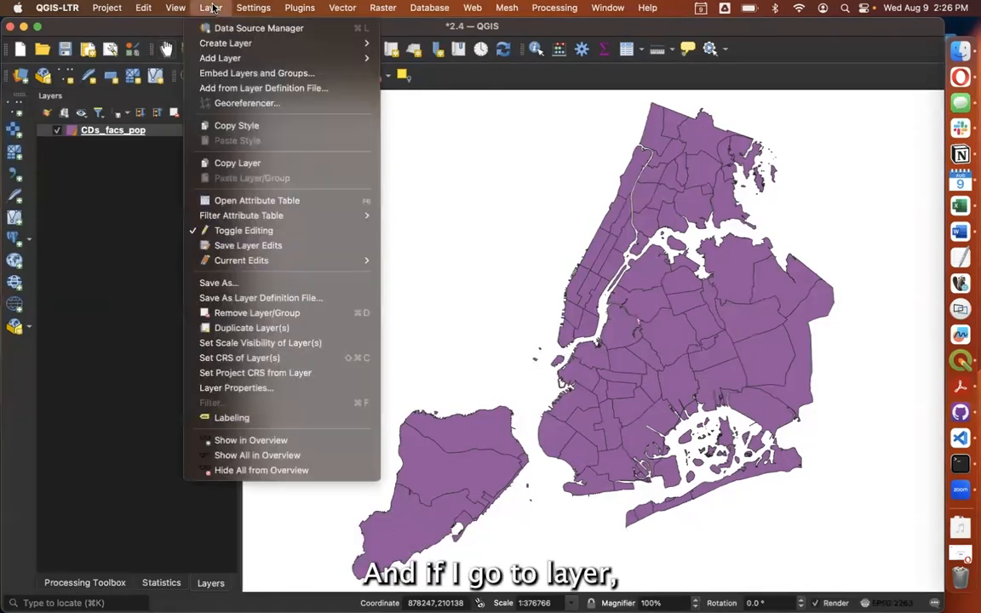
{"action": "left_click", "coordinate": [226, 232]}
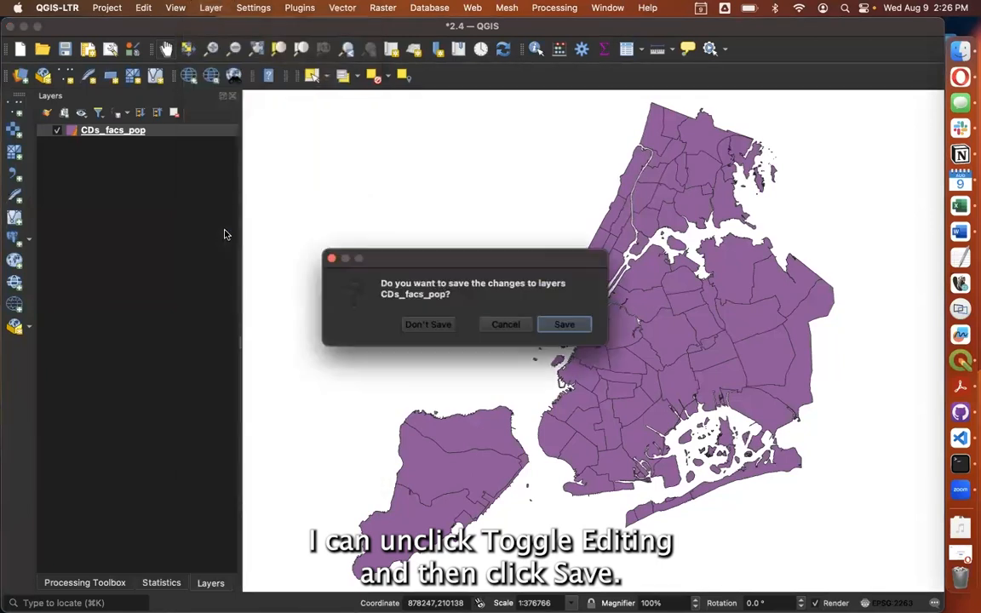
{"action": "left_click", "coordinate": [562, 324]}
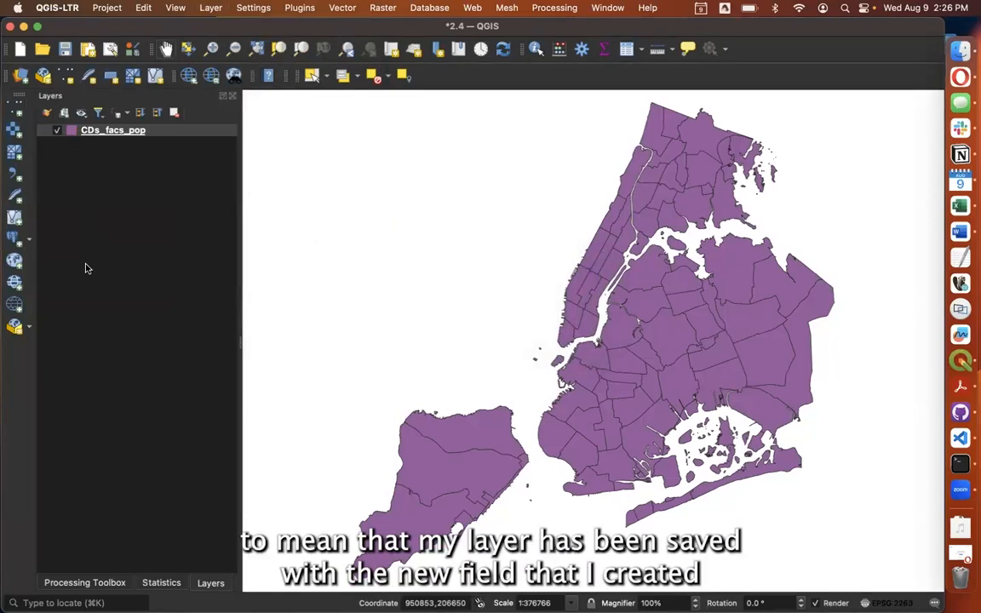
{"action": "left_click", "coordinate": [622, 53]}
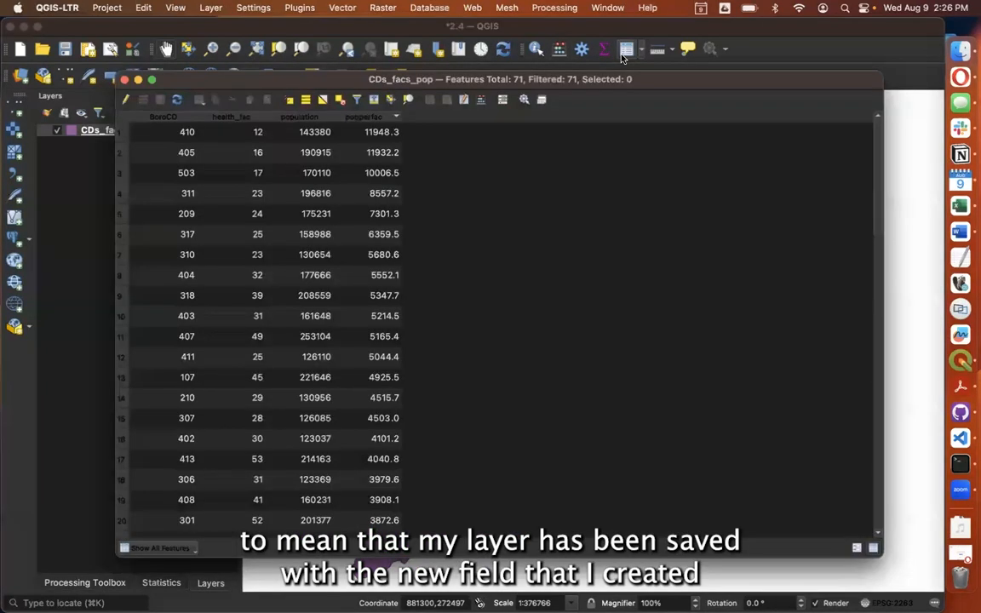
{"action": "left_click", "coordinate": [124, 79]}
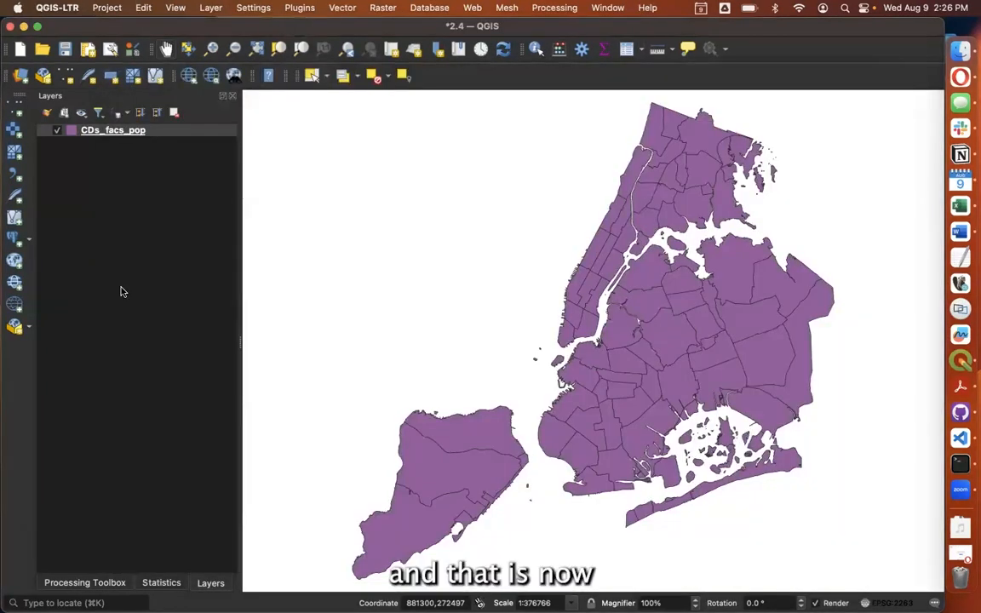